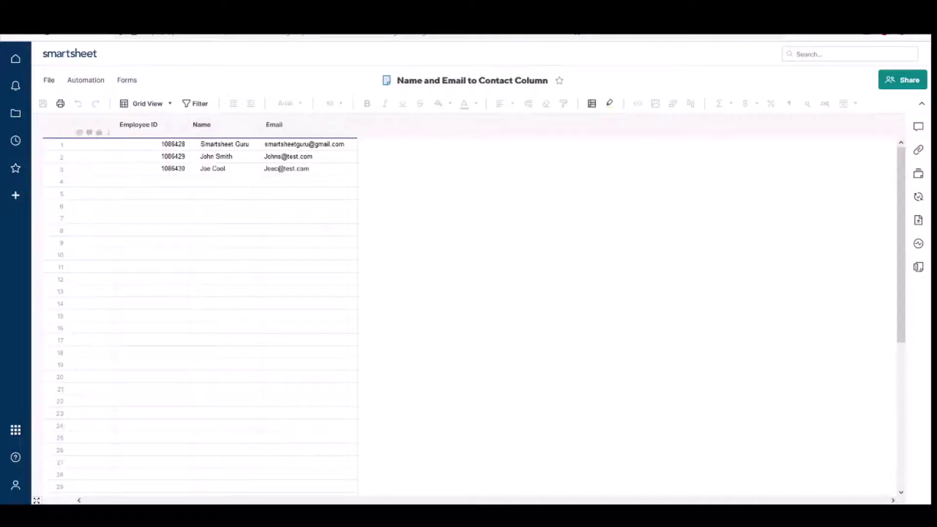
Step: Insert a column named 'Contact List' immediately right of the Email column
{"action": "left_click", "coordinate": [307, 125]}
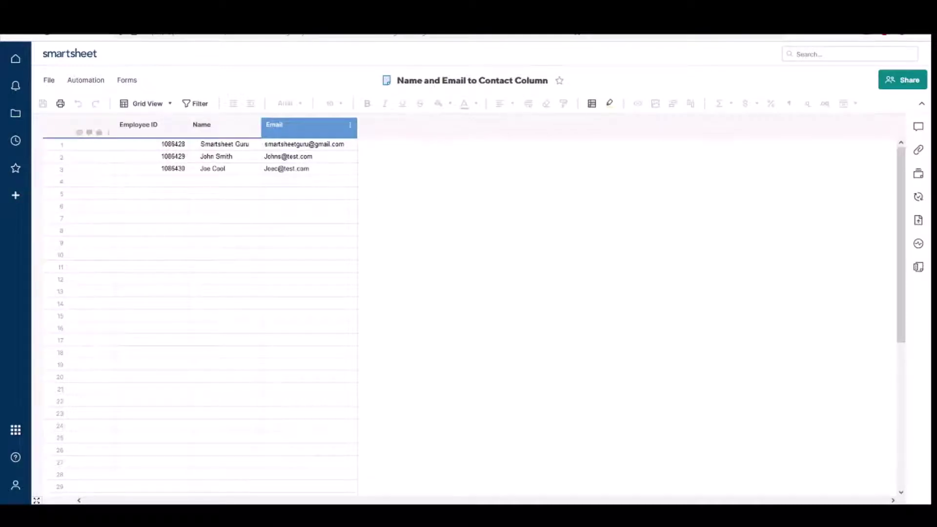
{"action": "key", "text": "Escape"}
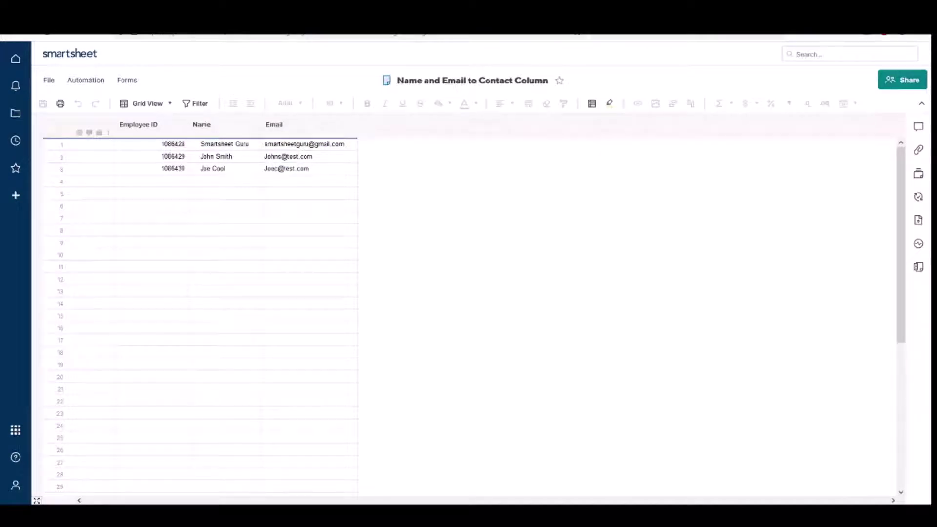
{"action": "left_click", "coordinate": [293, 125]}
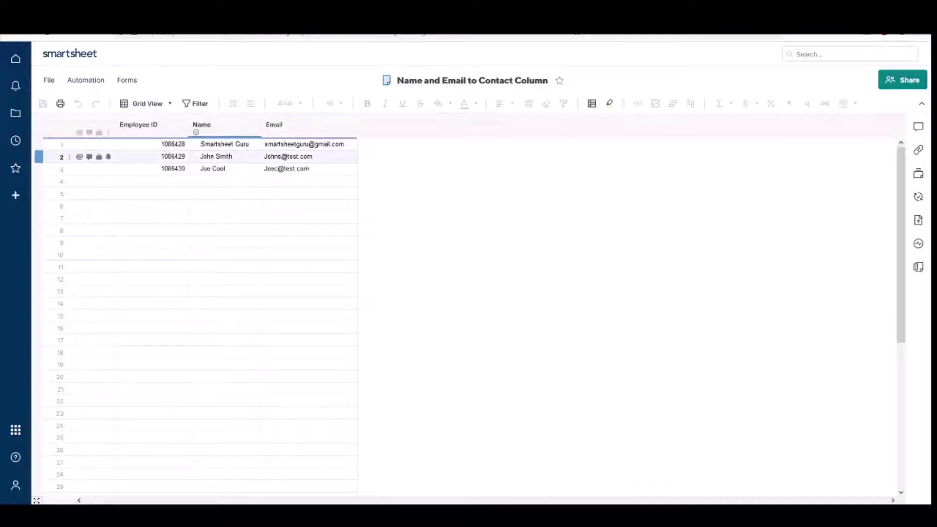
{"action": "left_click", "coordinate": [62, 182]}
{"action": "left_click", "coordinate": [296, 126]}
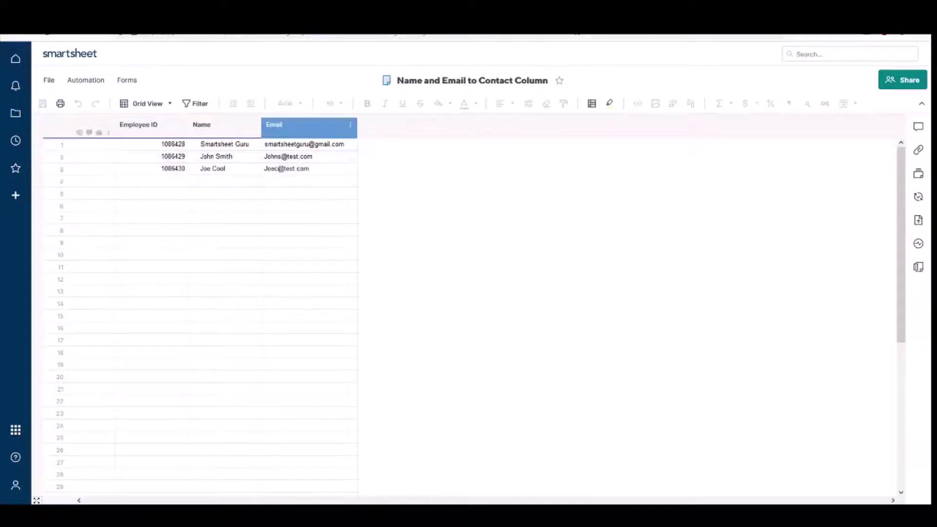
{"action": "right_click", "coordinate": [297, 128]}
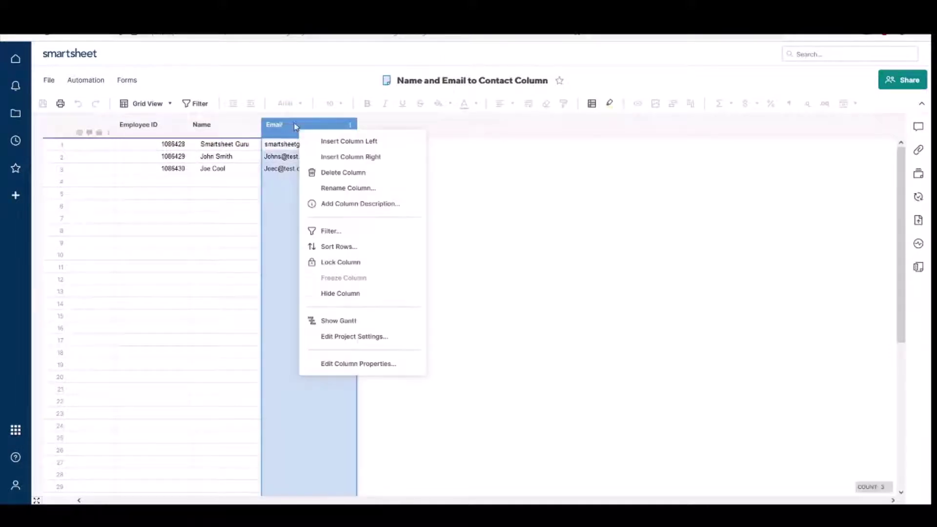
{"action": "left_click", "coordinate": [371, 162]}
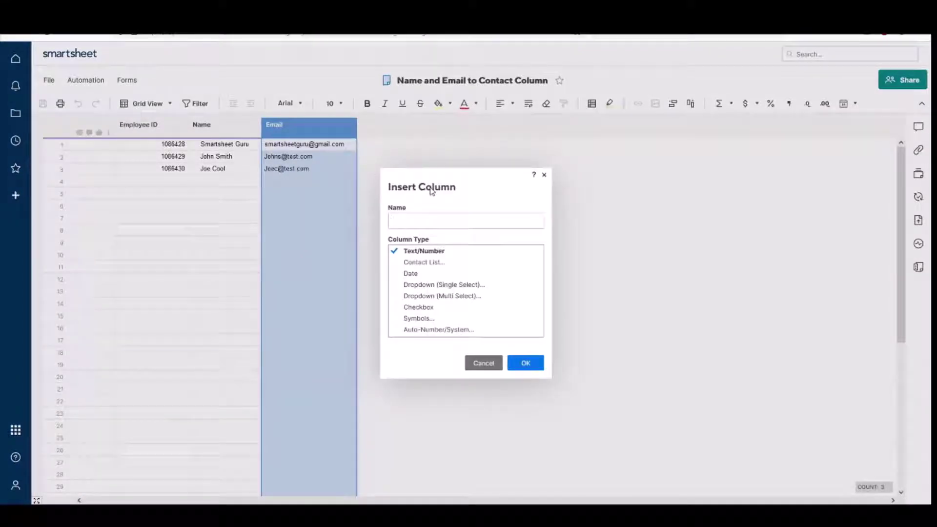
{"action": "type", "text": "Contact 1"}
{"action": "type", "text": "ist"}
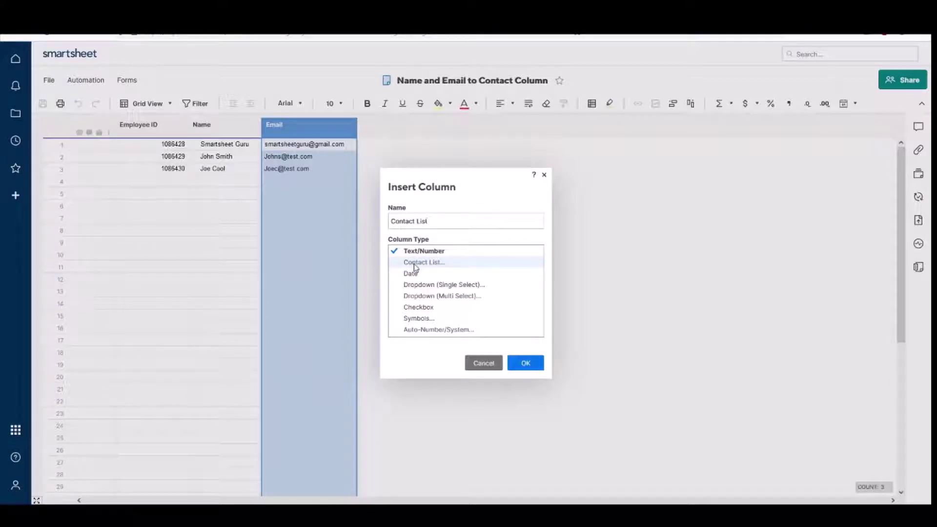
{"action": "left_click", "coordinate": [526, 364]}
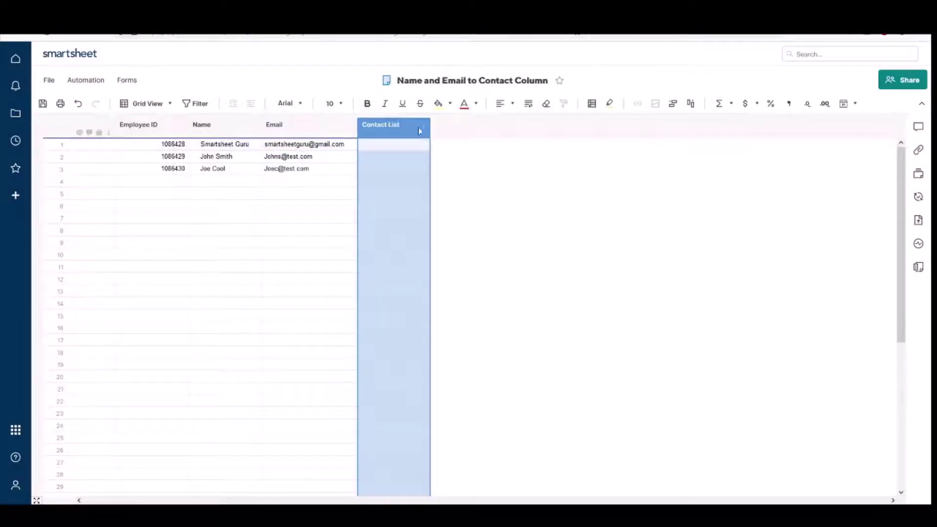
Step: Widen the Contact List column, then select row 1's Name, Email and Contact List cells
{"action": "left_click_drag", "start_coordinate": [430, 128], "coordinate": [472, 131]}
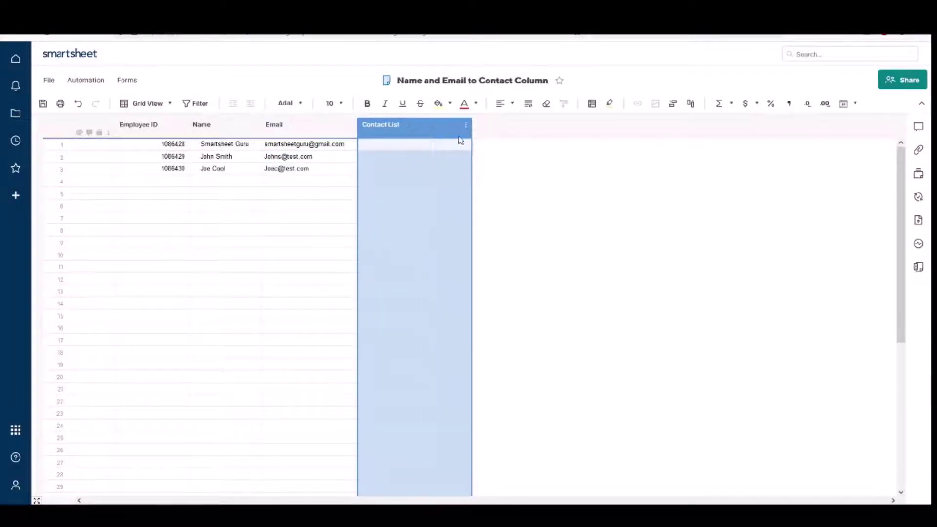
{"action": "left_click", "coordinate": [250, 149]}
{"action": "left_click", "coordinate": [293, 151]}
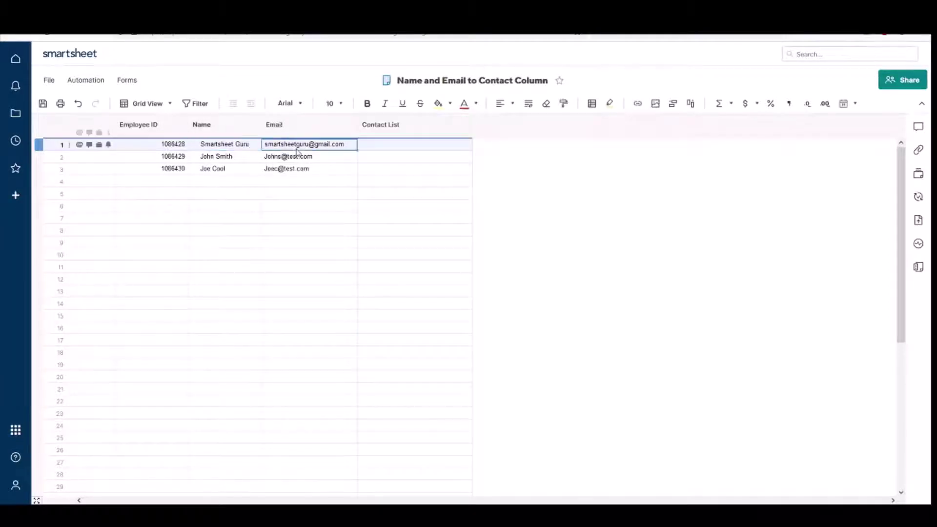
{"action": "left_click", "coordinate": [379, 147]}
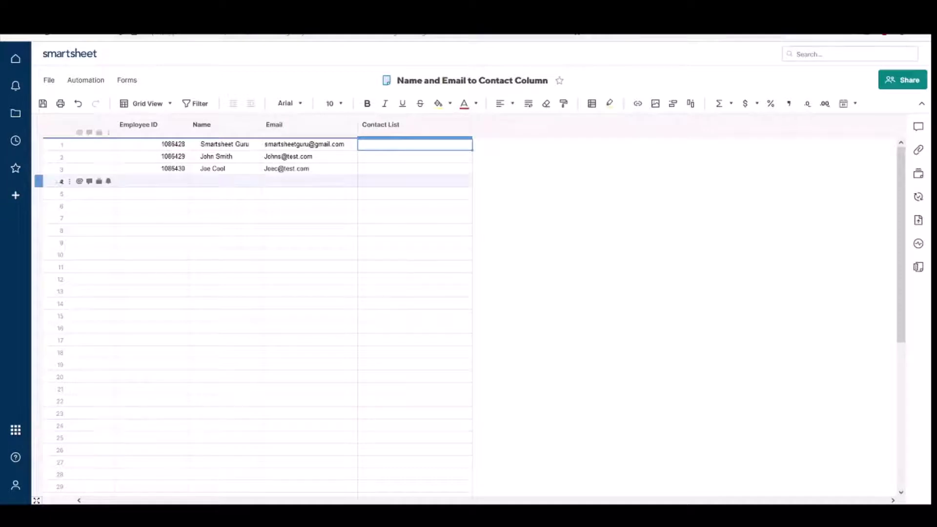
Step: Enter =Name@row + " <" + Email@row + ">" in row 1's Contact List cell
{"action": "double_click", "coordinate": [391, 146]}
{"action": "type", "text": "=Name@row + \" <\" + Email@row + \">\""}
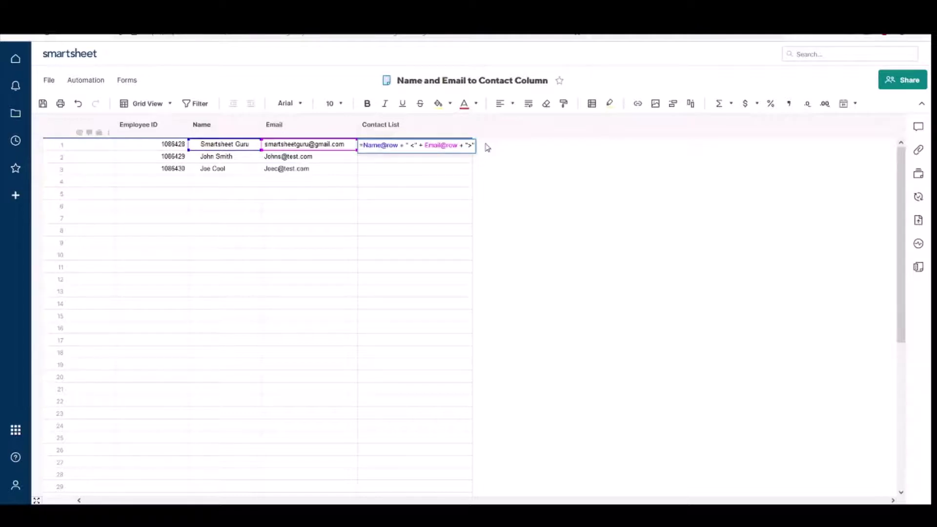
{"action": "key", "text": "Right"}
{"action": "key", "text": "Right"}
{"action": "key", "text": "Right"}
{"action": "key", "text": "Return"}
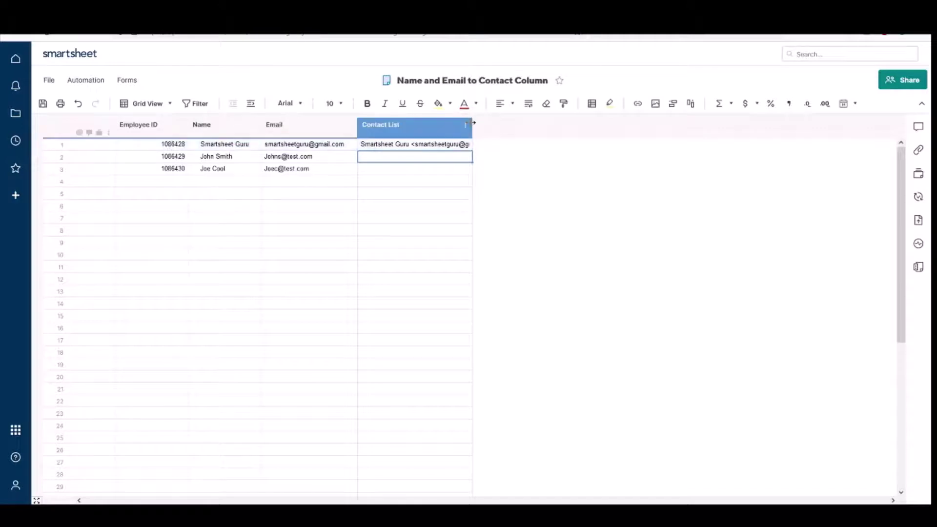
Step: Widen Contact List further and fill row 1's formula down to rows 2 and 3
{"action": "left_click_drag", "start_coordinate": [474, 123], "coordinate": [541, 125]}
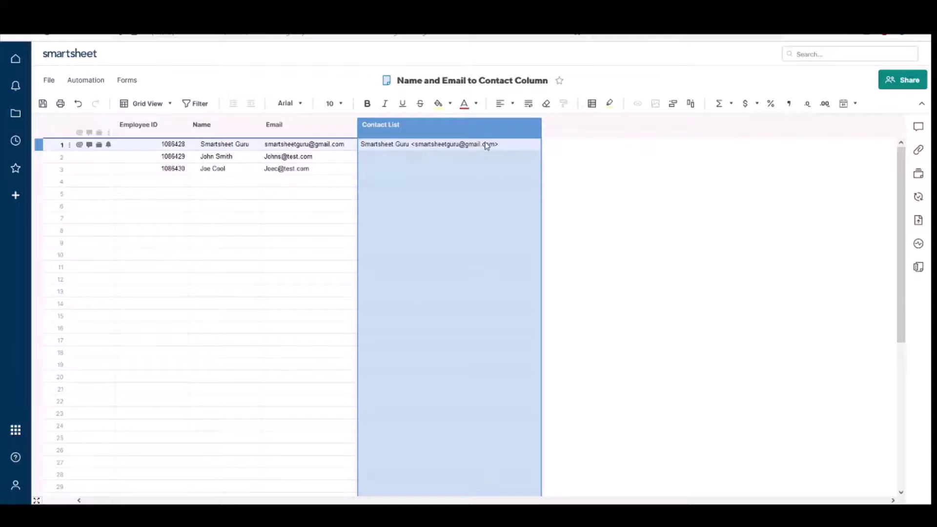
{"action": "left_click", "coordinate": [500, 148]}
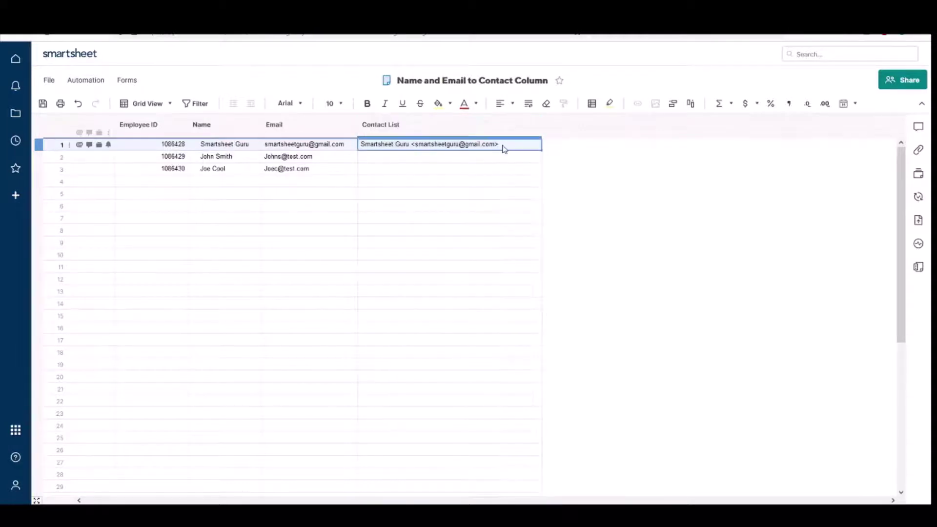
{"action": "left_click_drag", "start_coordinate": [541, 153], "coordinate": [540, 171]}
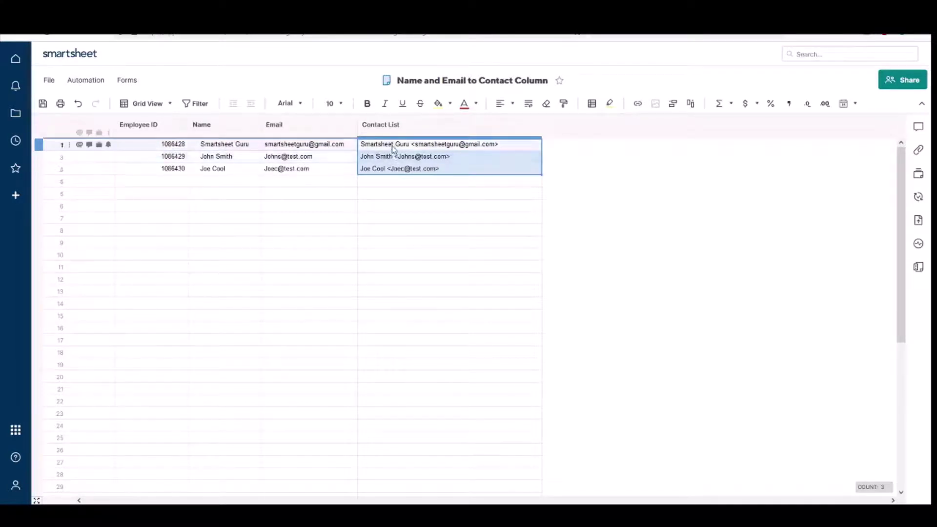
Step: Change the Contact List column's type to Contact List and save the sheet
{"action": "right_click", "coordinate": [489, 135]}
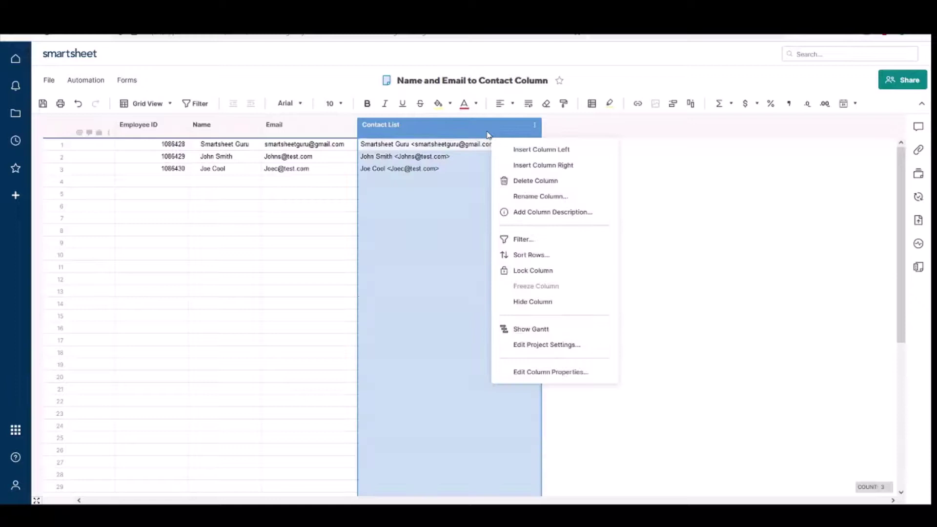
{"action": "left_click", "coordinate": [551, 372]}
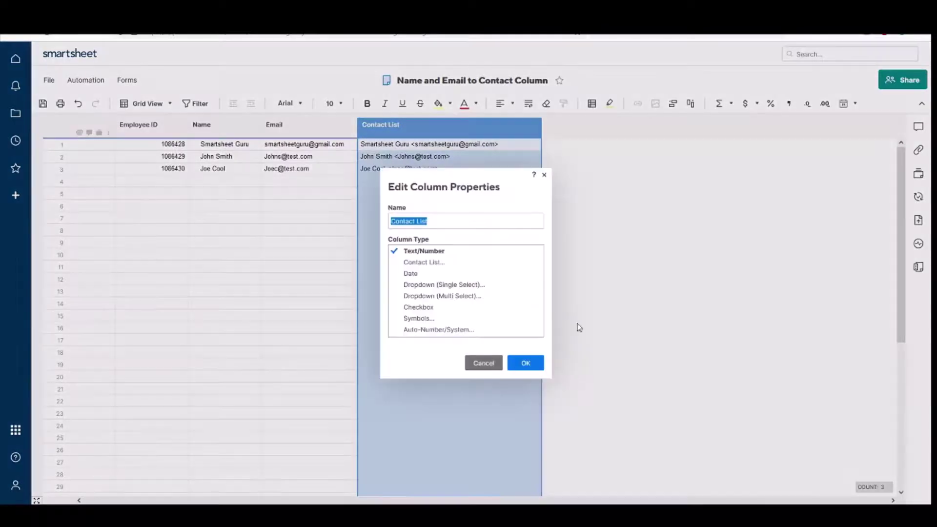
{"action": "left_click", "coordinate": [479, 268]}
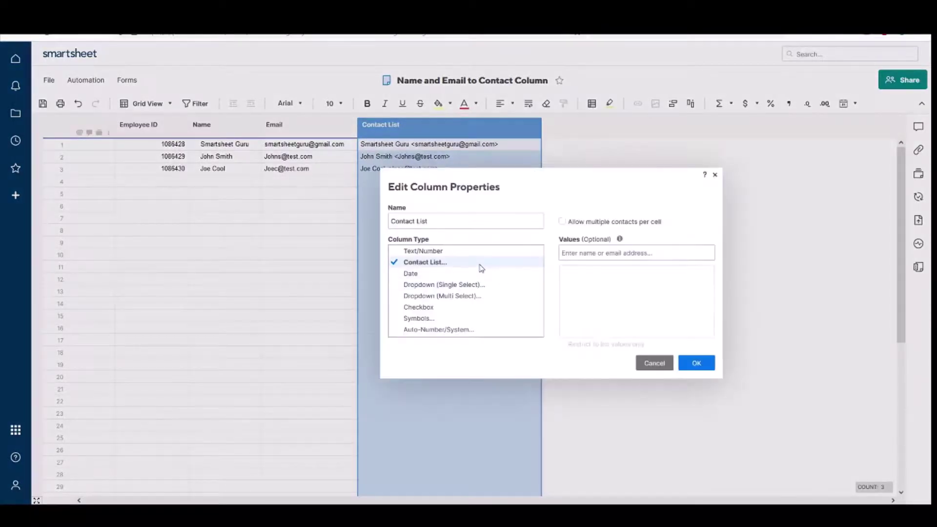
{"action": "left_click", "coordinate": [698, 362]}
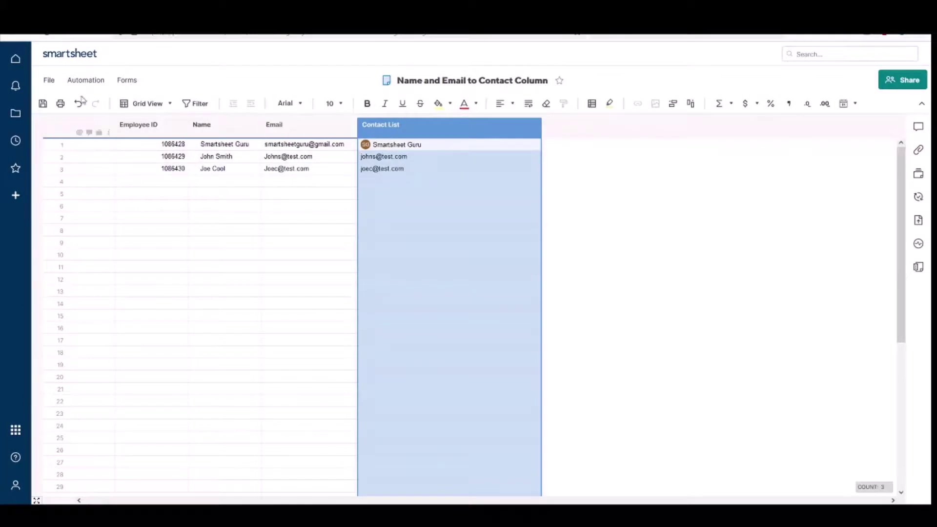
{"action": "left_click", "coordinate": [43, 104]}
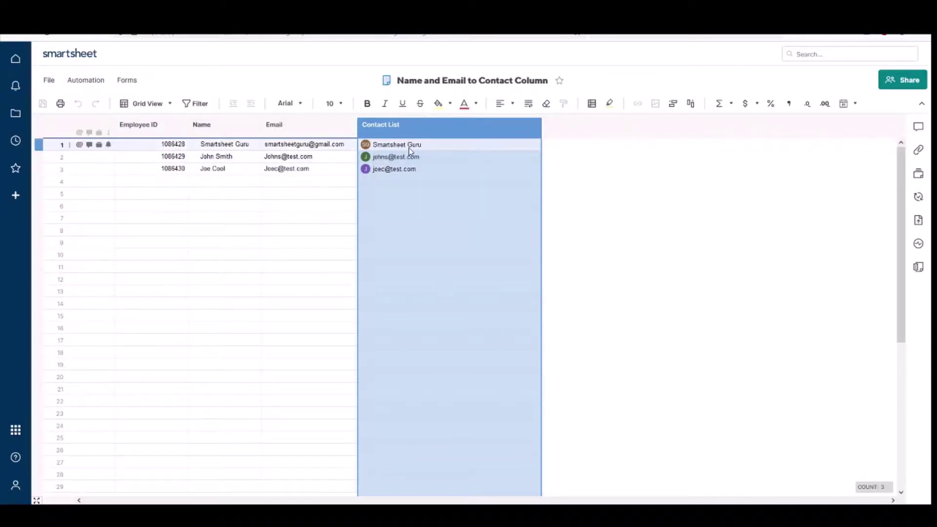
{"action": "mouse_move", "coordinate": [410, 151]}
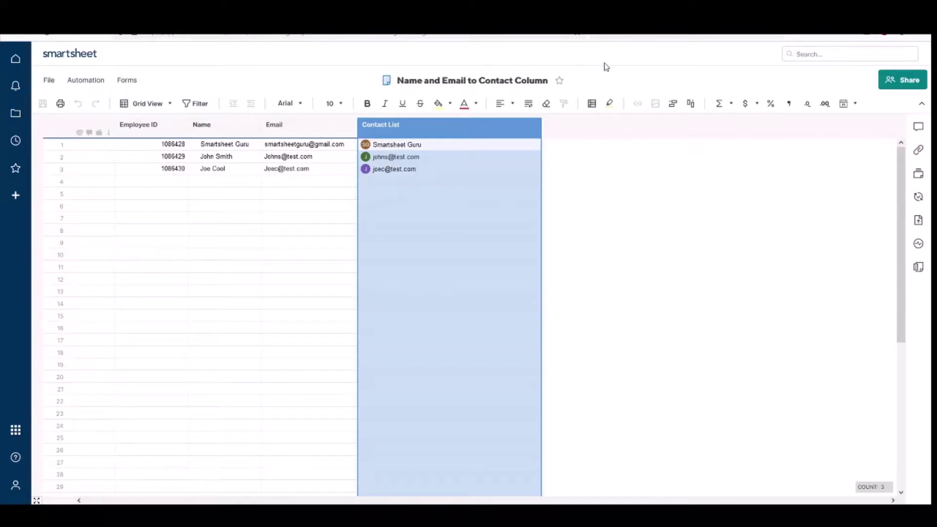
{"action": "left_click", "coordinate": [601, 205]}
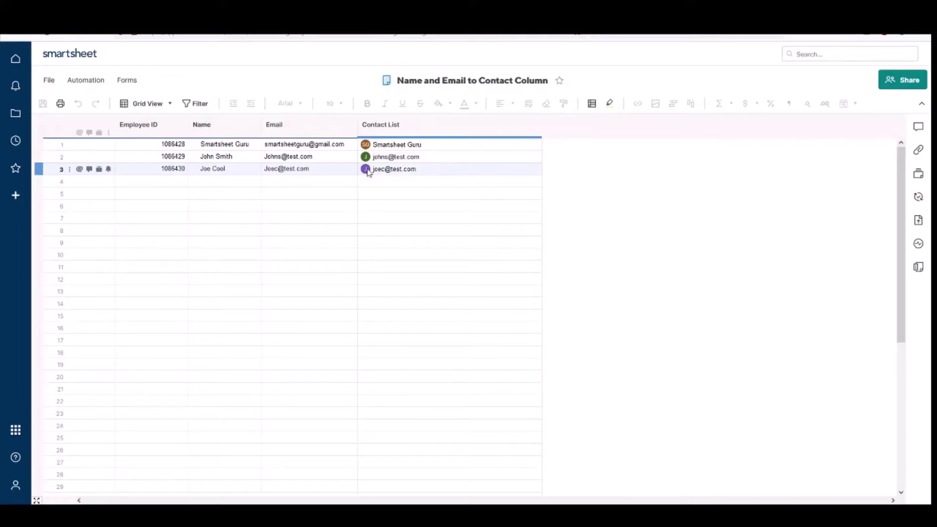
{"action": "mouse_move", "coordinate": [376, 176]}
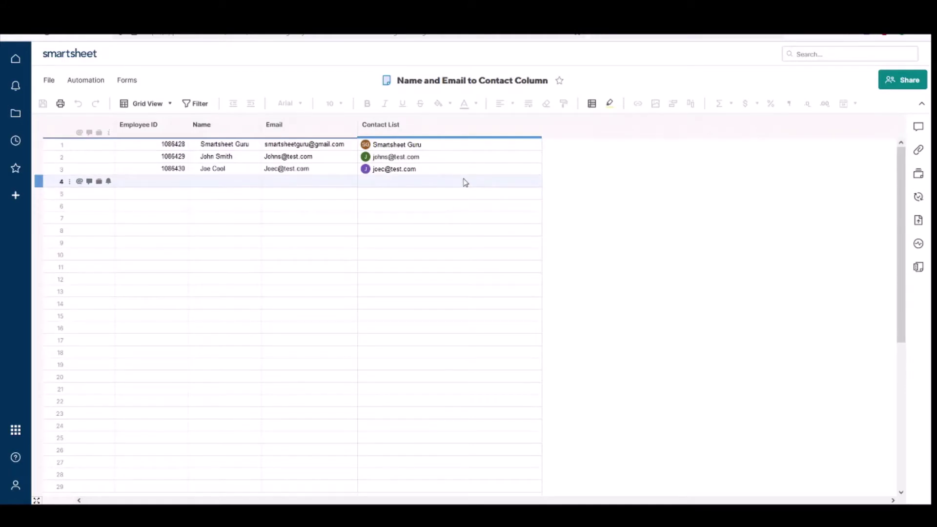
{"action": "left_click", "coordinate": [237, 185]}
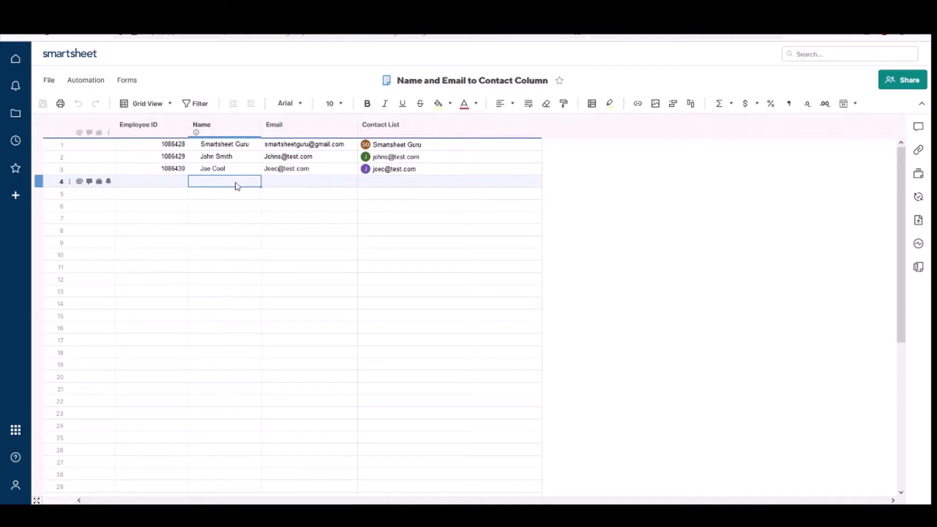
{"action": "type", "text": "New Name"}
{"action": "key", "text": "Tab"}
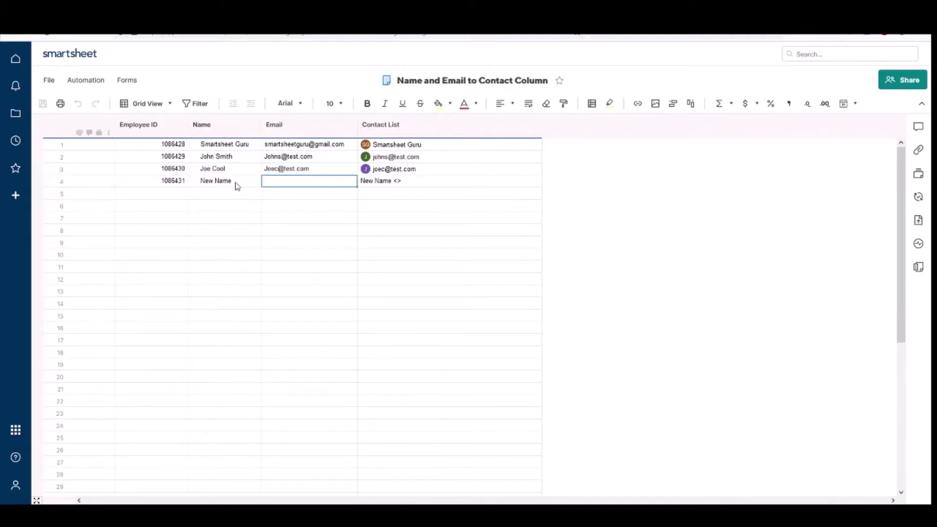
{"action": "type", "text": "New"}
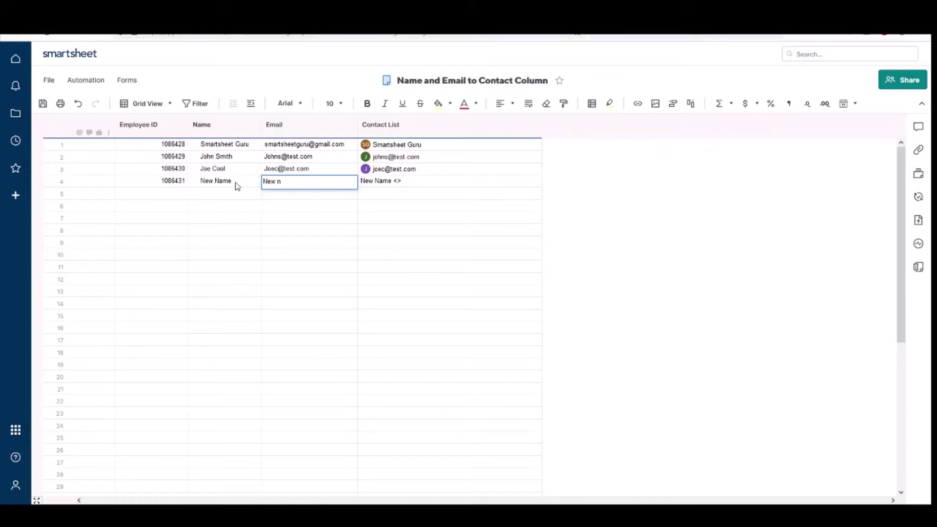
{"action": "type", "text": "name@test.com"}
{"action": "key", "text": "Return"}
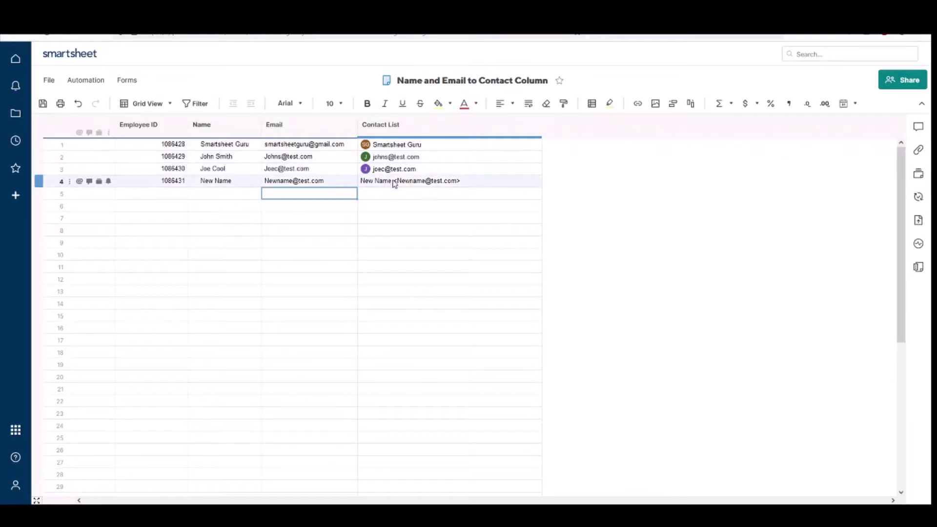
{"action": "left_click", "coordinate": [43, 104]}
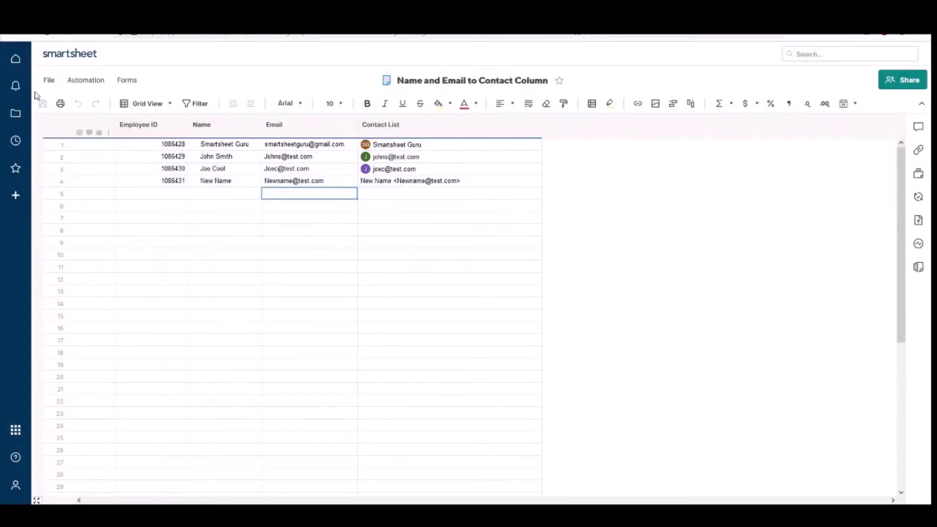
Step: Change the Contact List column's type back to Text/Number
{"action": "right_click", "coordinate": [447, 133]}
{"action": "left_click", "coordinate": [505, 373]}
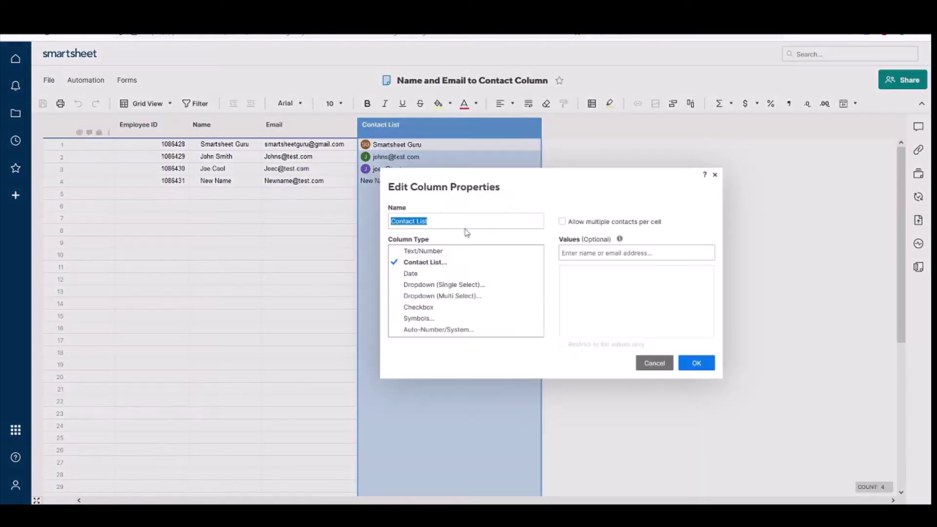
{"action": "left_click", "coordinate": [444, 251]}
{"action": "left_click", "coordinate": [535, 365]}
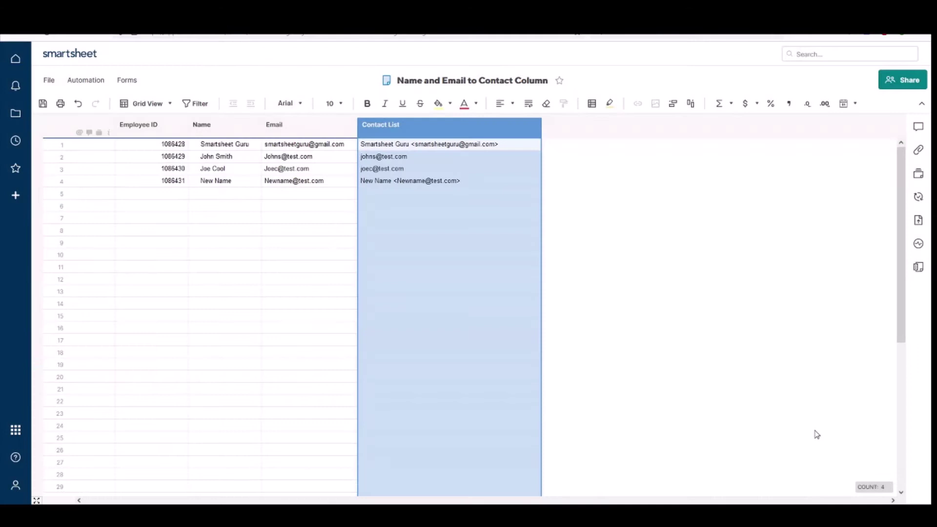
Step: Set the Contact List column's type to Contact List again so row 4 also becomes a contact
{"action": "right_click", "coordinate": [392, 130]}
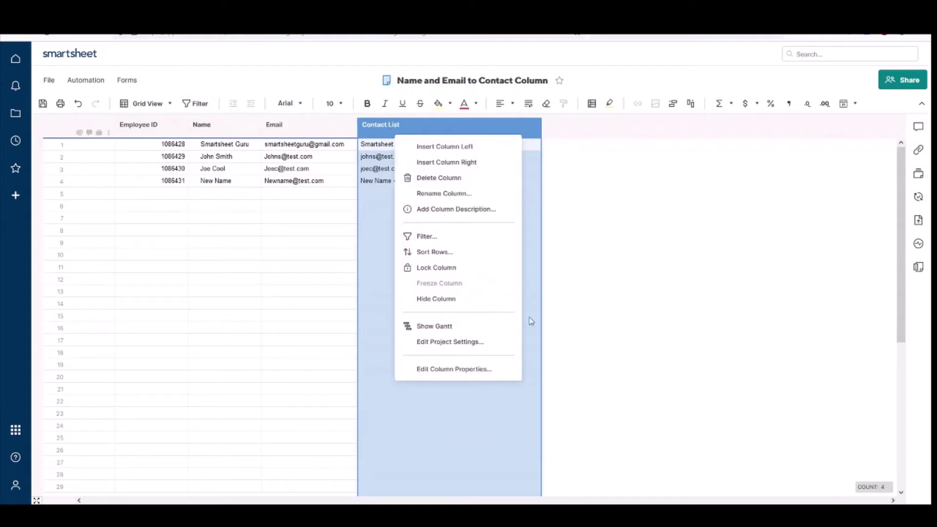
{"action": "left_click", "coordinate": [505, 372]}
{"action": "left_click", "coordinate": [476, 262]}
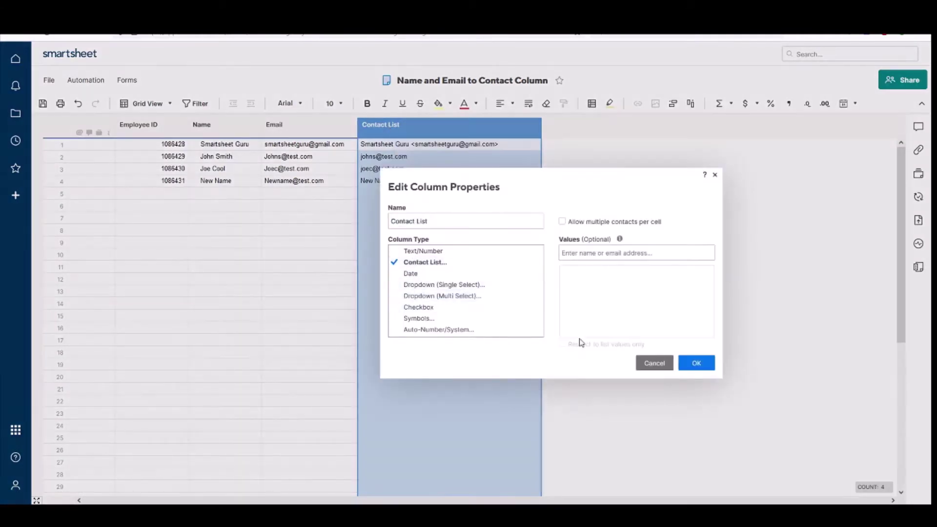
{"action": "left_click", "coordinate": [696, 363]}
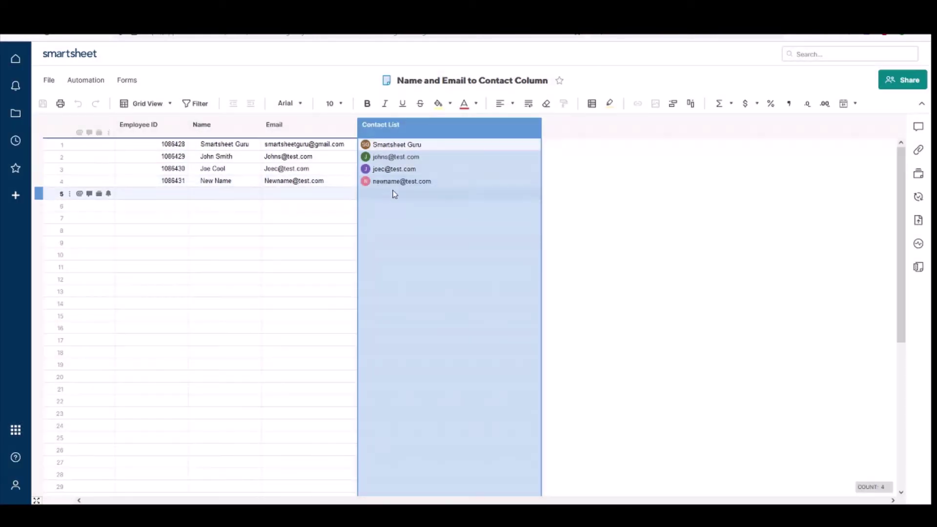
{"action": "left_click", "coordinate": [343, 184]}
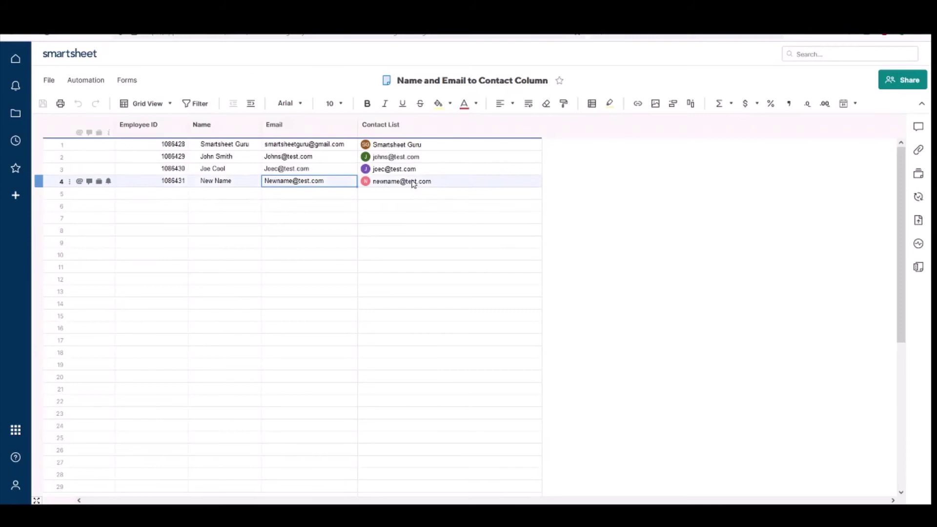
{"action": "left_click", "coordinate": [405, 128]}
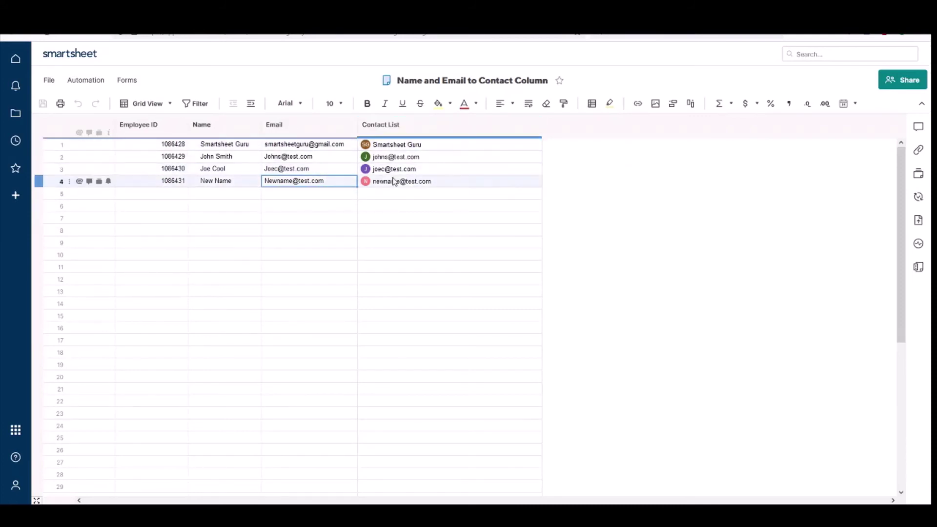